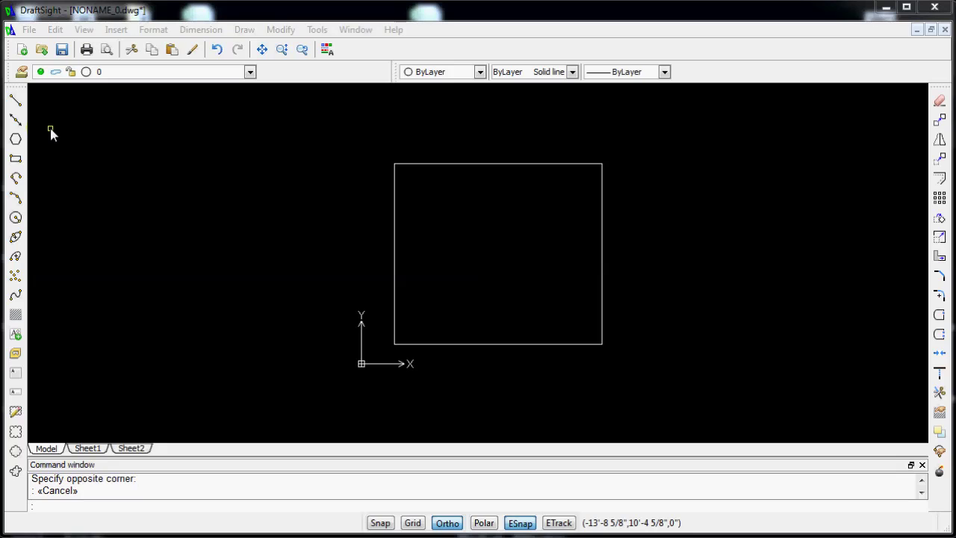
# Select the rectangle with a selection window and clear the selection
pyautogui.click(352, 140)
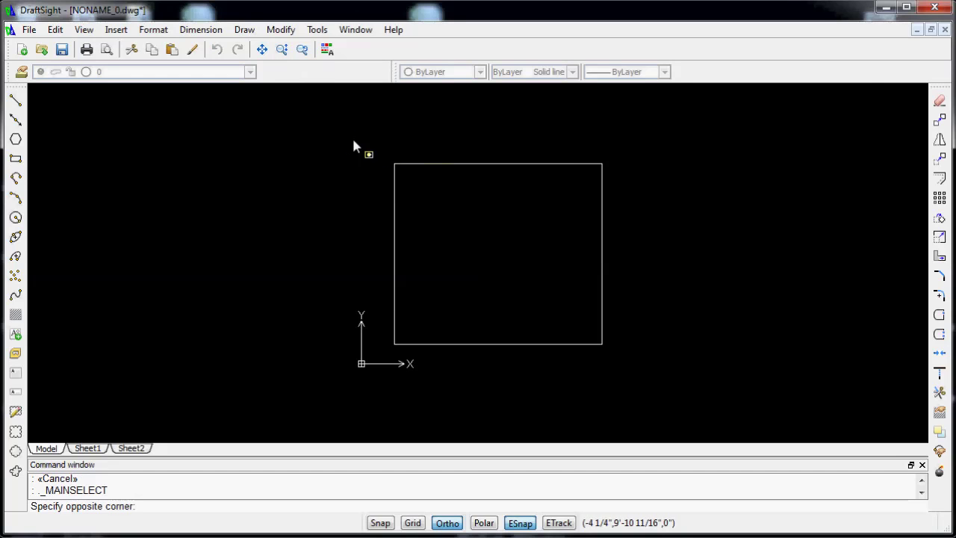
pyautogui.click(687, 384)
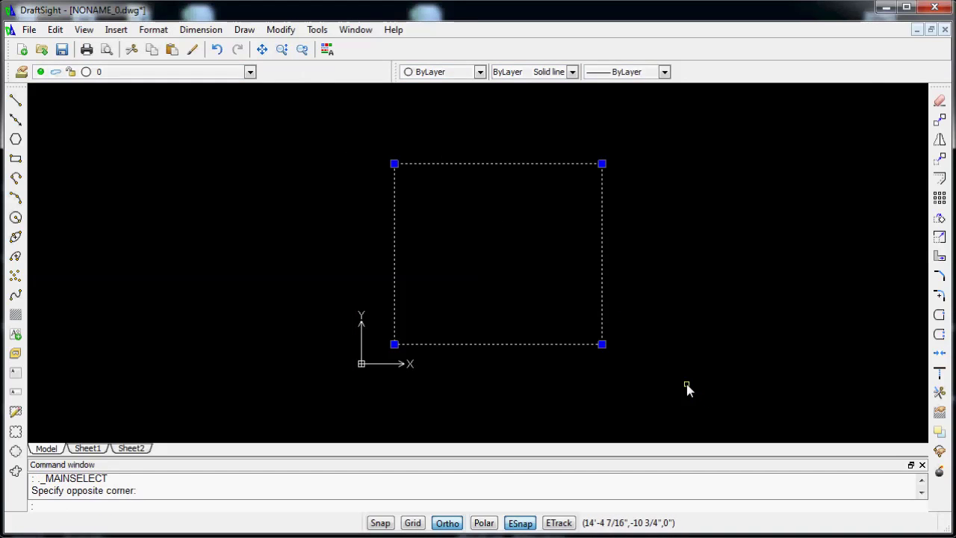
pyautogui.press('Escape')
pyautogui.press('Escape')
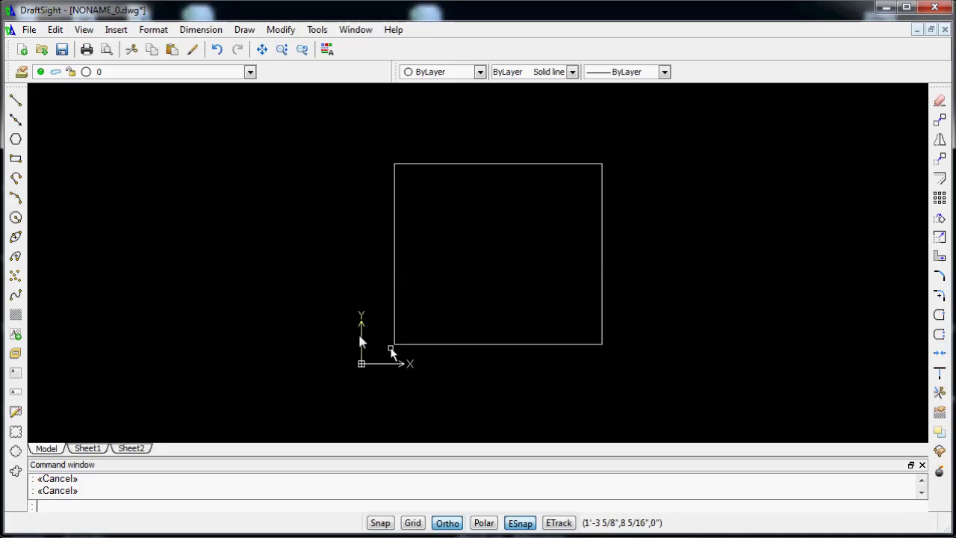
pyautogui.click(41, 51)
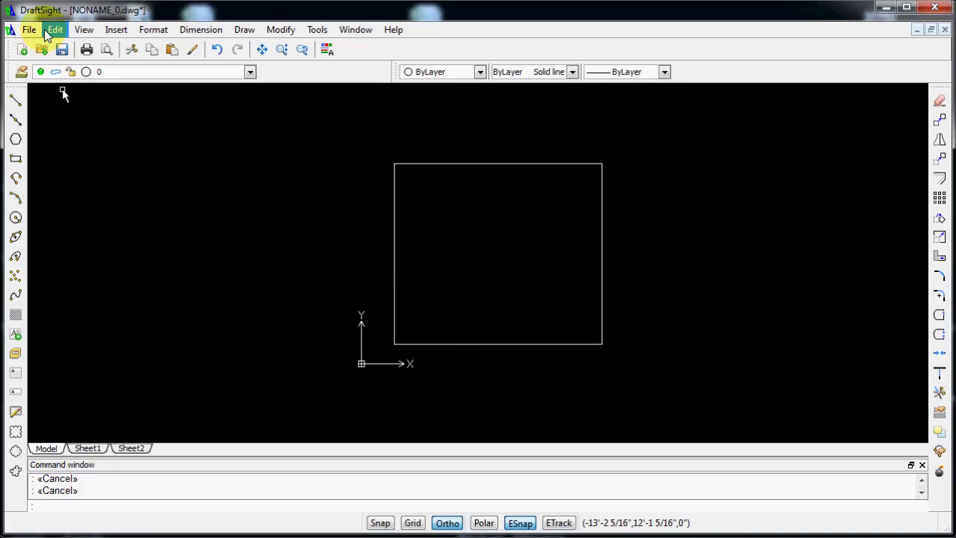
pyautogui.click(57, 32)
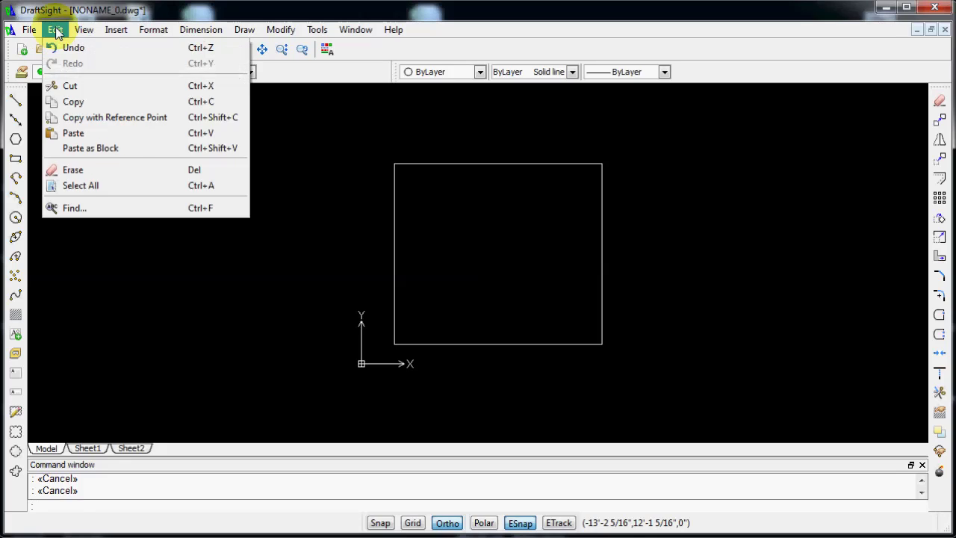
pyautogui.moveTo(240, 29)
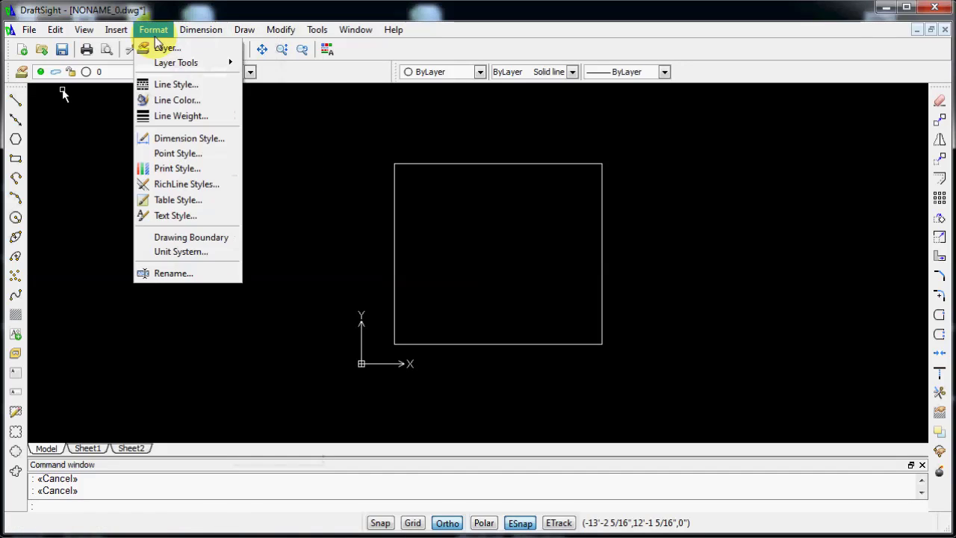
pyautogui.moveTo(66, 44)
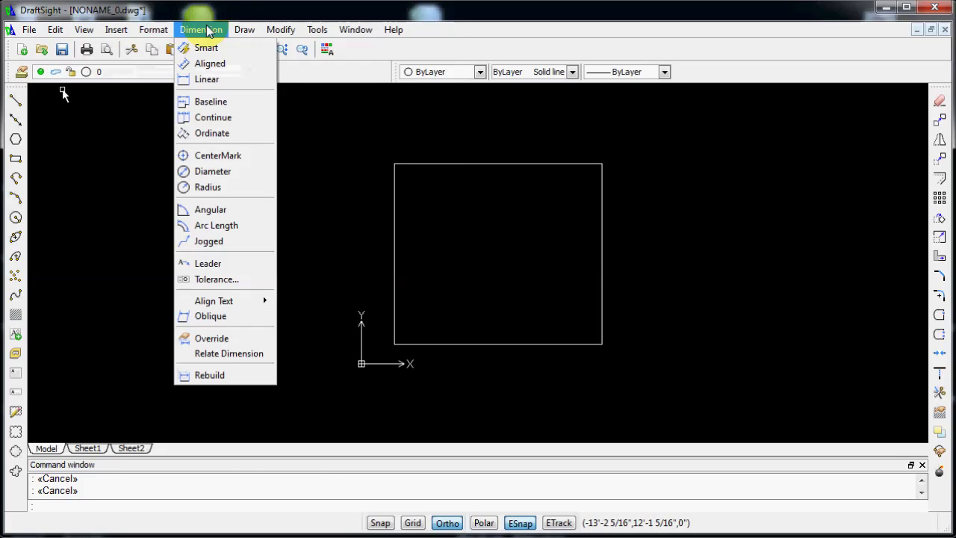
pyautogui.moveTo(291, 29)
pyautogui.moveTo(374, 30)
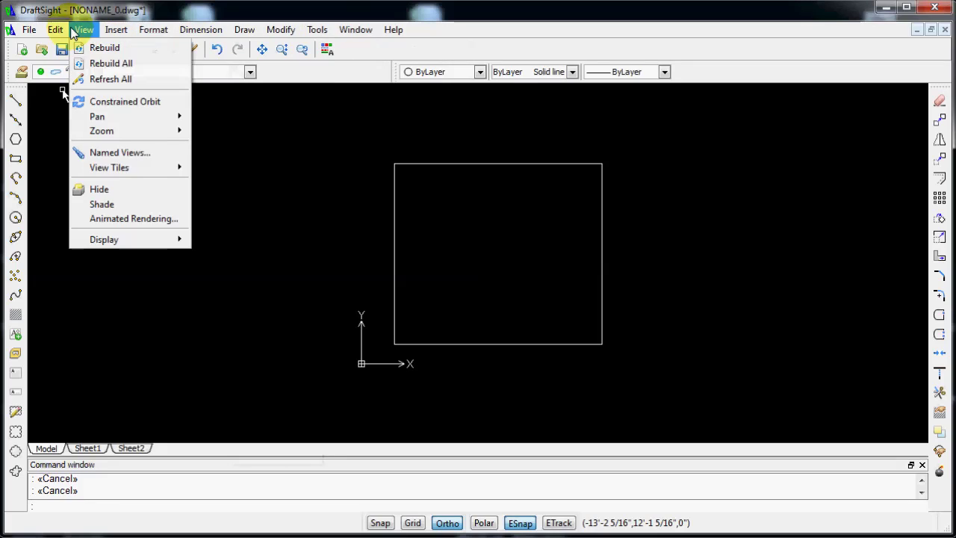
pyautogui.click(552, 135)
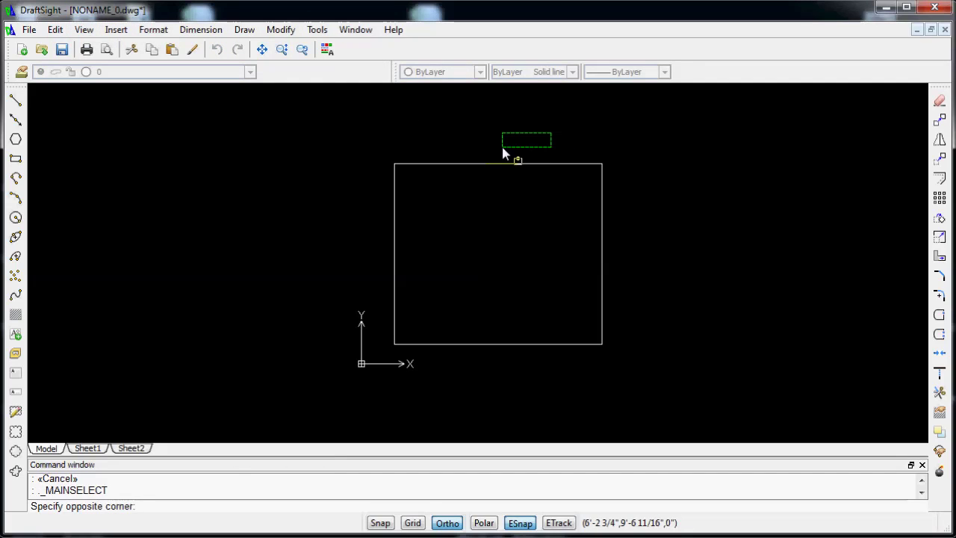
pyautogui.press('Escape')
pyautogui.press('Escape')
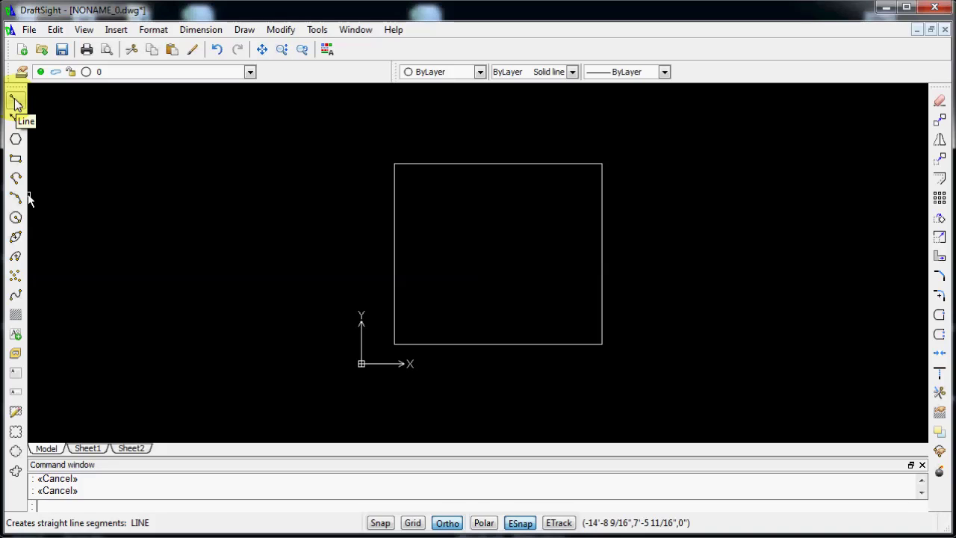
pyautogui.click(246, 29)
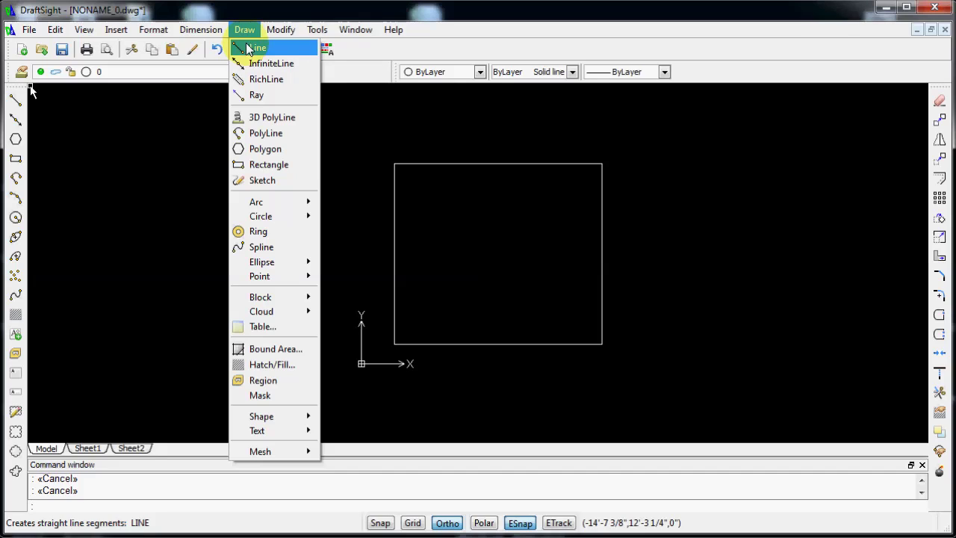
pyautogui.click(408, 118)
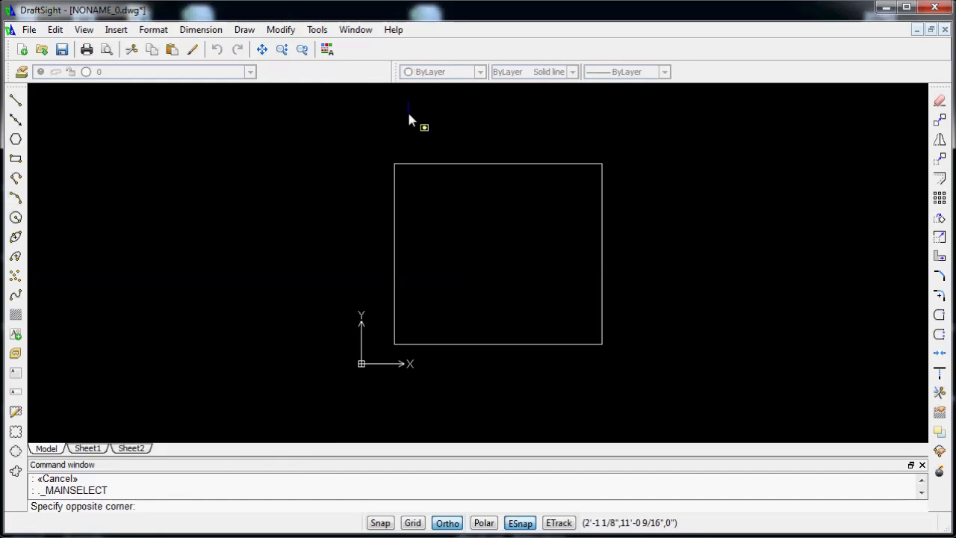
pyautogui.press('Escape')
pyautogui.press('Escape')
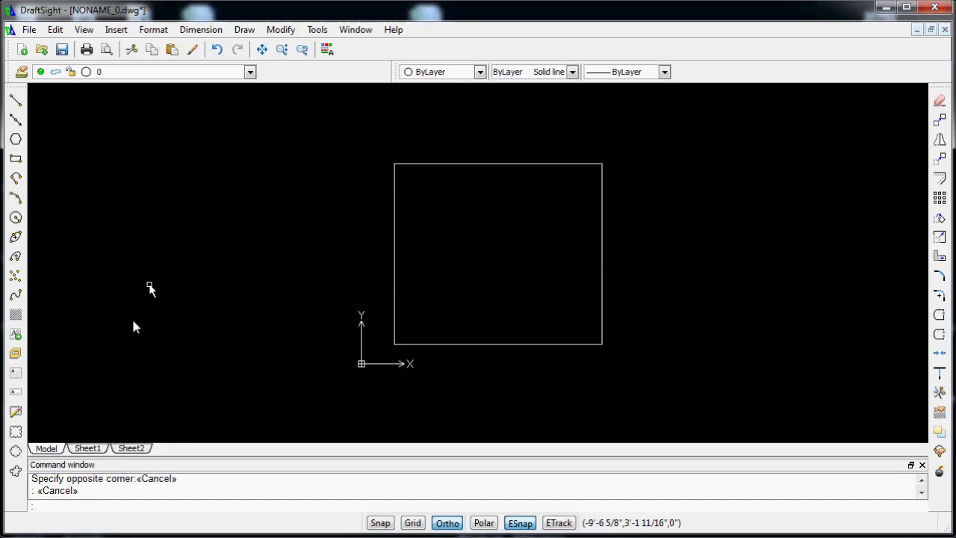
# Draw a roughly square outline of four connected line segments in the empty area left of the existing rectangle
pyautogui.click(57, 497)
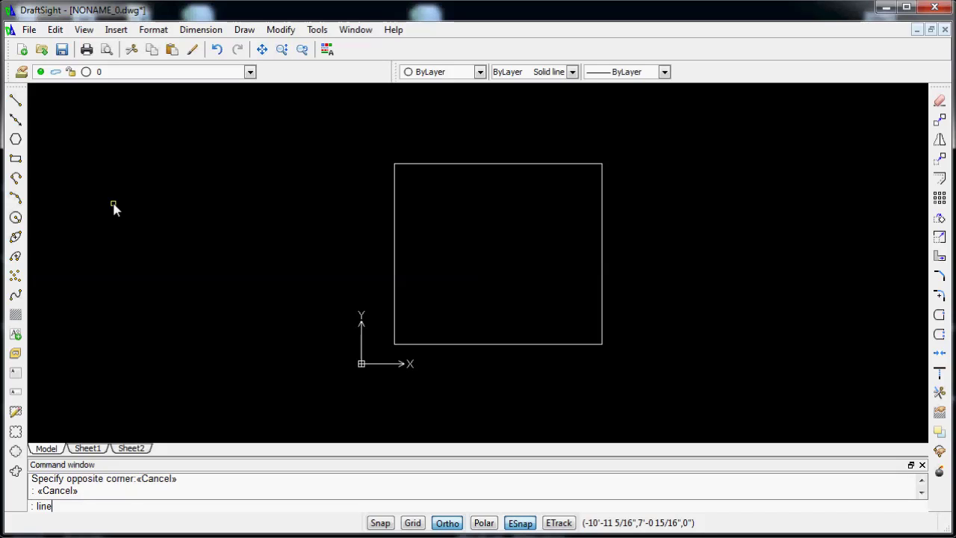
pyautogui.press('Return')
pyautogui.click(141, 188)
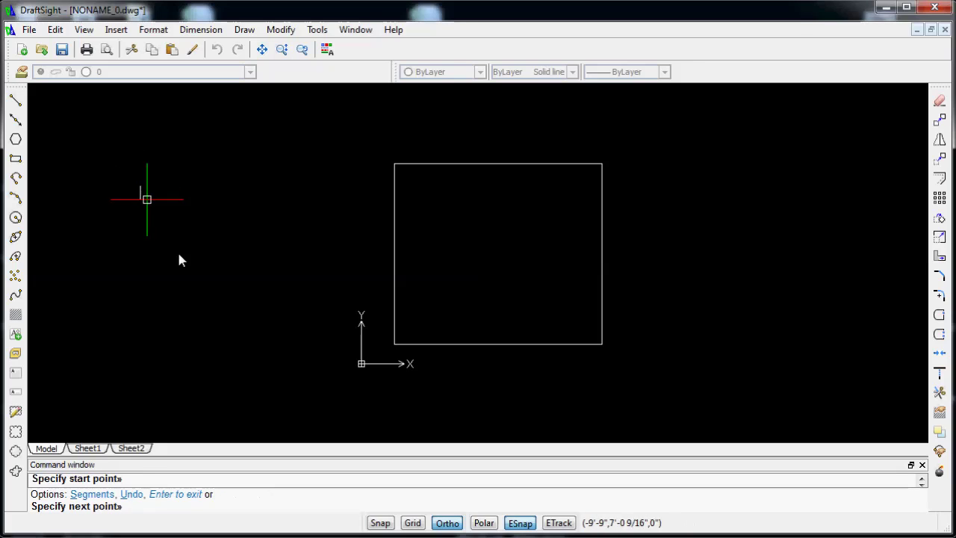
pyautogui.click(141, 306)
pyautogui.click(249, 305)
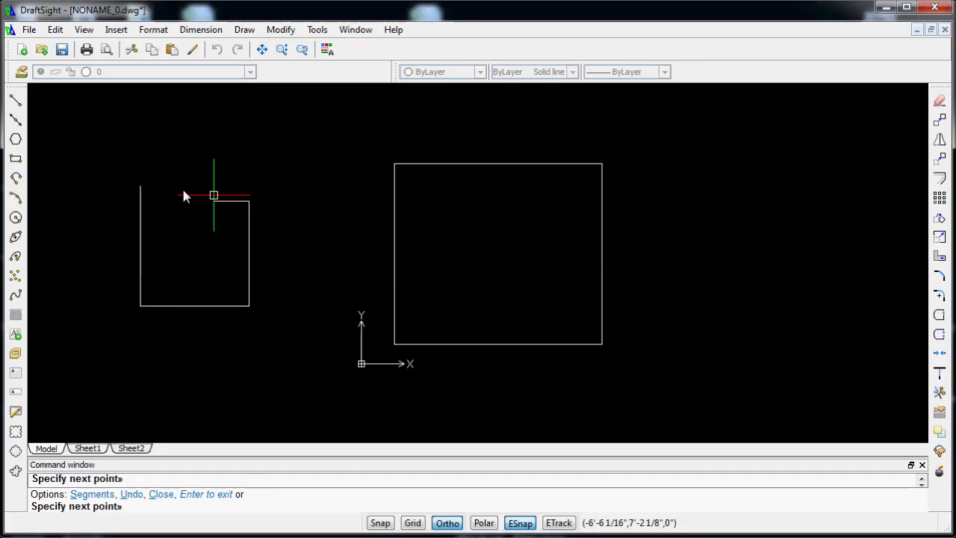
pyautogui.click(140, 201)
pyautogui.press('Escape')
pyautogui.press('Escape')
# Delete the four line segments just drawn beside the rectangle
pyautogui.moveTo(302, 159); pyautogui.dragTo(109, 319)
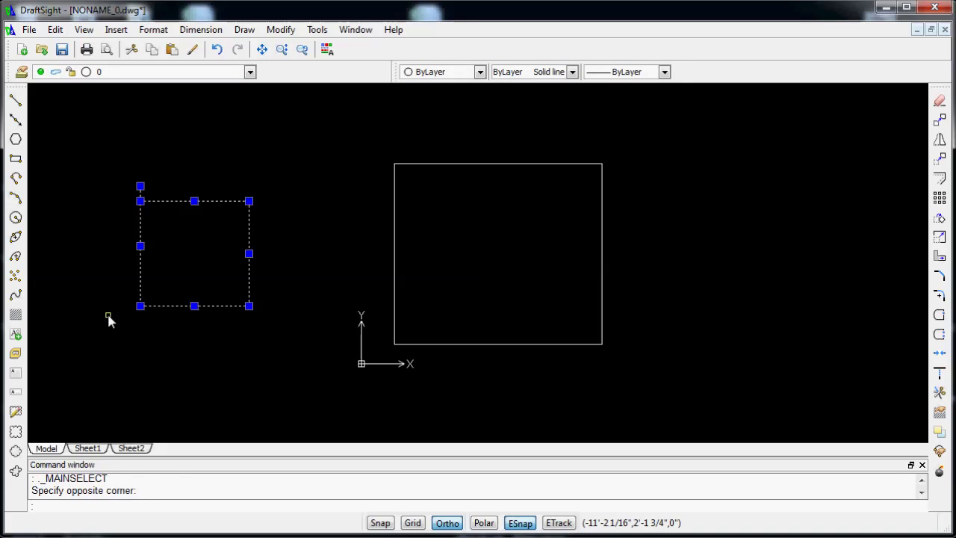
pyautogui.press('Delete')
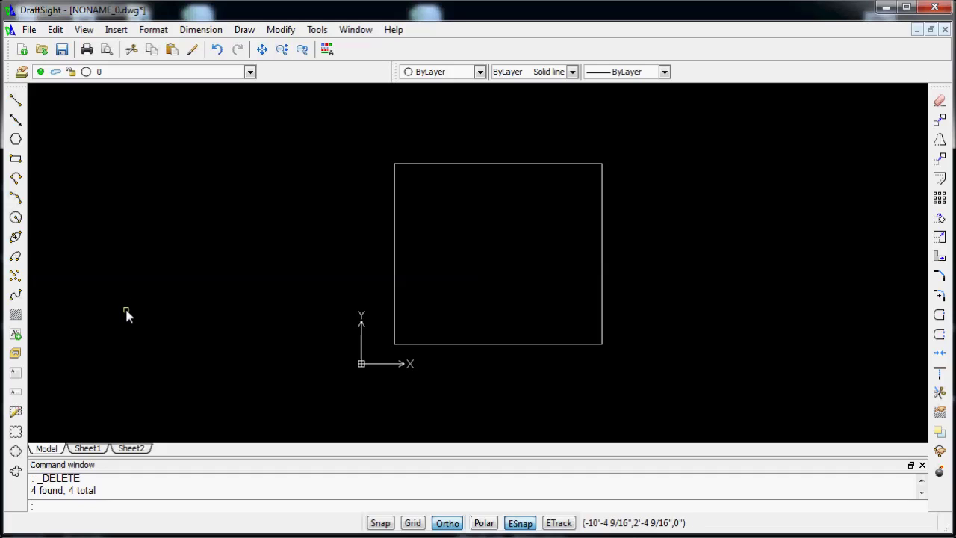
pyautogui.click(191, 50)
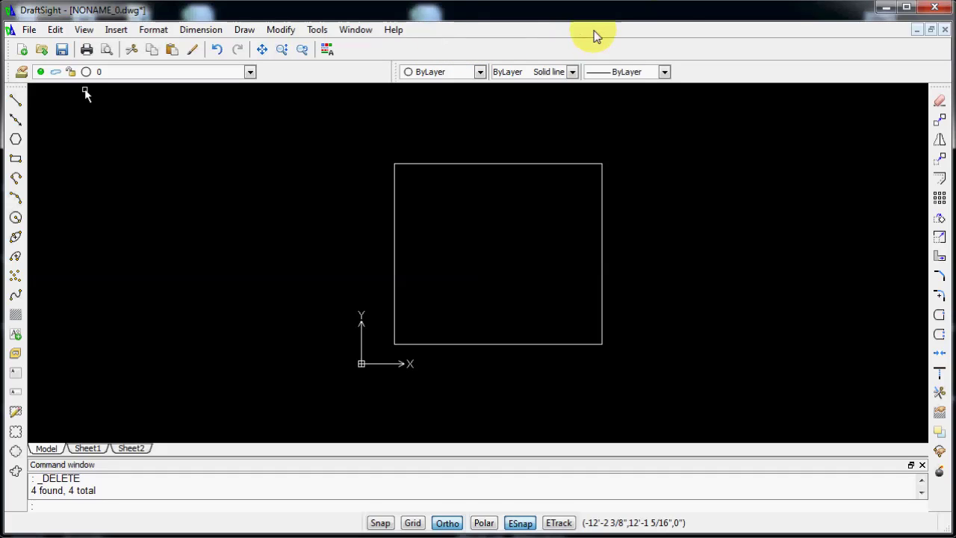
# Turn on the Dimension toolbar from the MAIN toolbar group
pyautogui.rightClick(493, 51)
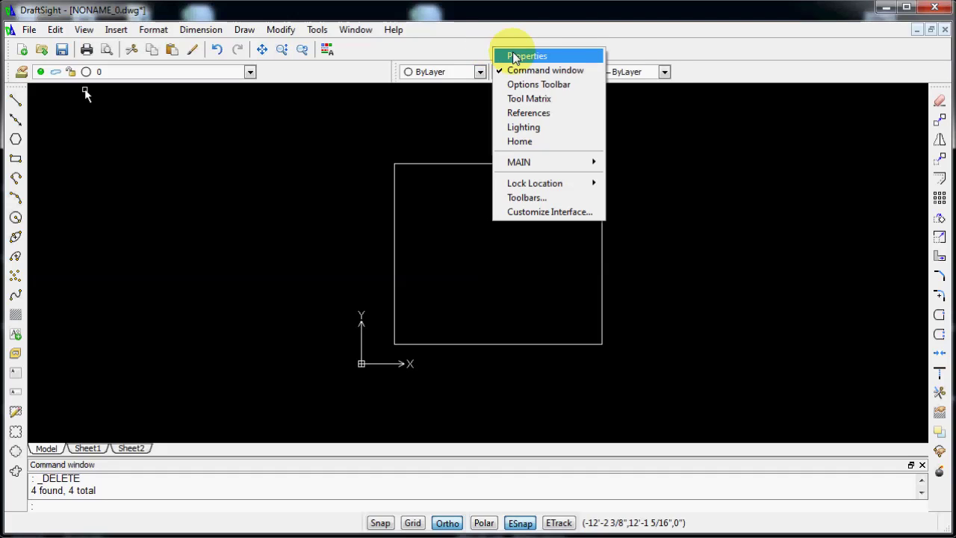
pyautogui.moveTo(553, 165)
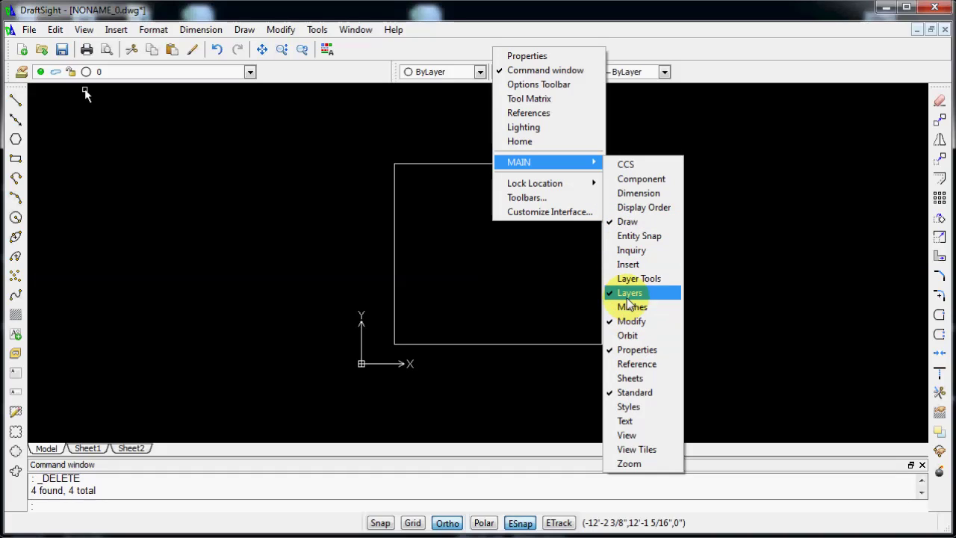
pyautogui.click(632, 193)
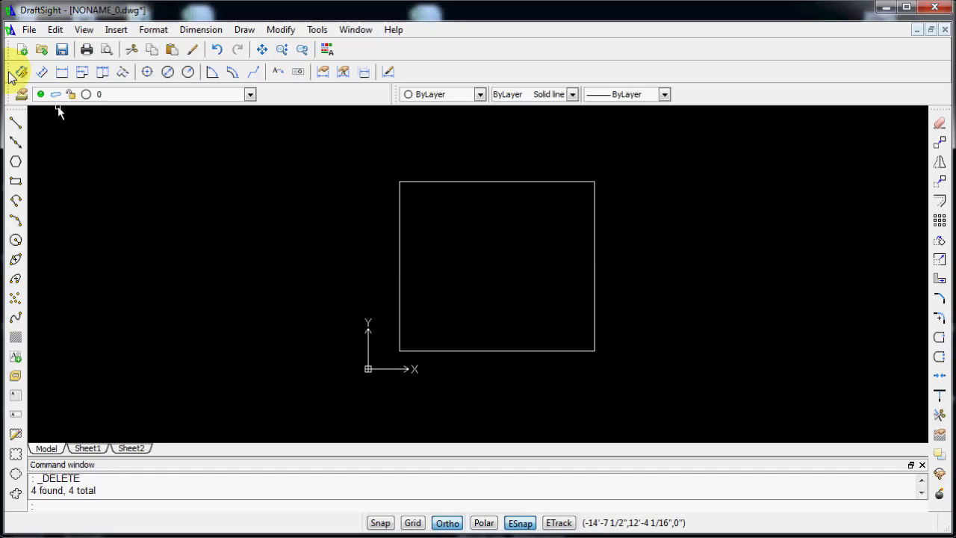
# Undock the Dimension toolbar so it floats over the drawing area, and close it
pyautogui.moveTo(10, 75); pyautogui.dragTo(35, 147)
pyautogui.moveTo(23, 88); pyautogui.dragTo(280, 278)
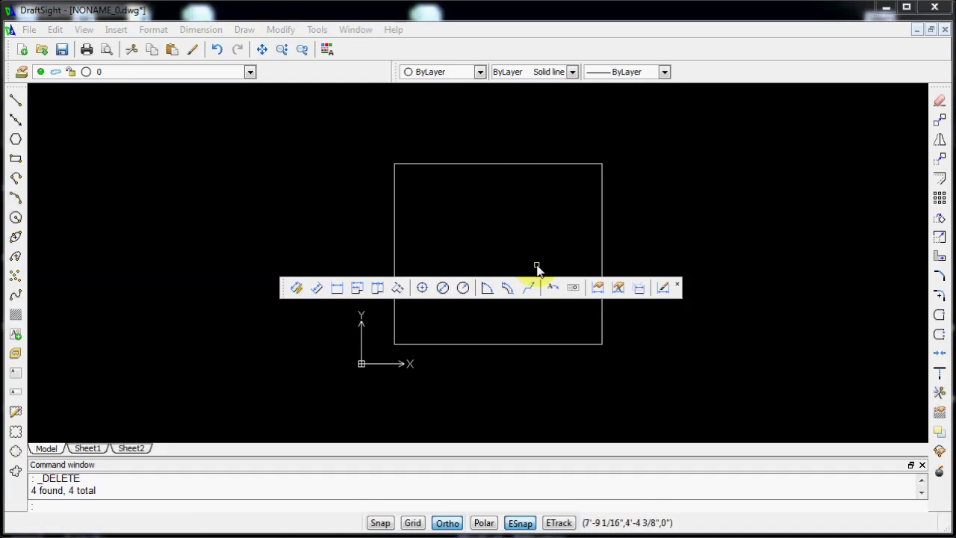
pyautogui.click(680, 286)
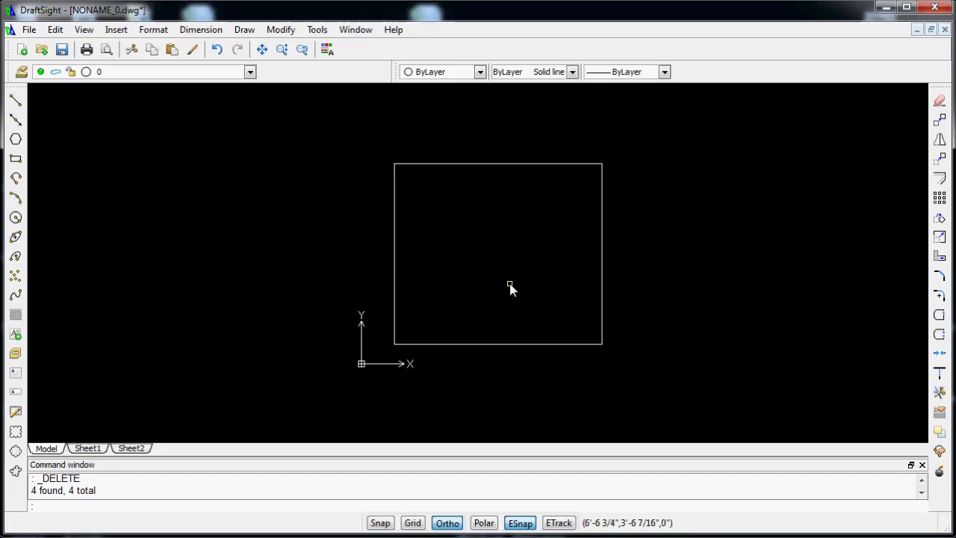
# Pan the drawing view to shift the rectangle around, both directly and with the Pan command
pyautogui.moveTo(496, 270); pyautogui.dragTo(497, 272, button='middle')
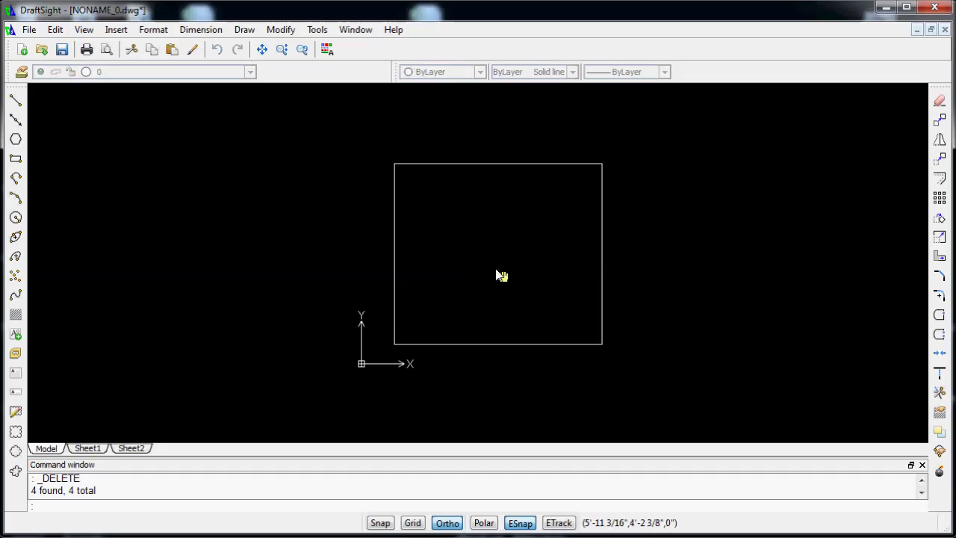
pyautogui.moveTo(501, 276)
pyautogui.mouseDown(button='middle')
pyautogui.moveTo(600, 264)
pyautogui.moveTo(760, 271)
pyautogui.moveTo(711, 260)
pyautogui.moveTo(483, 254)
pyautogui.moveTo(286, 265)
pyautogui.moveTo(156, 299)
pyautogui.moveTo(647, 230)
pyautogui.moveTo(753, 299)
pyautogui.moveTo(767, 296)
pyautogui.moveTo(635, 111)
pyautogui.moveTo(550, 442)
pyautogui.moveTo(513, 384)
pyautogui.moveTo(274, 172)
pyautogui.moveTo(438, 287)
pyautogui.moveTo(525, 311)
pyautogui.mouseUp(button='middle')
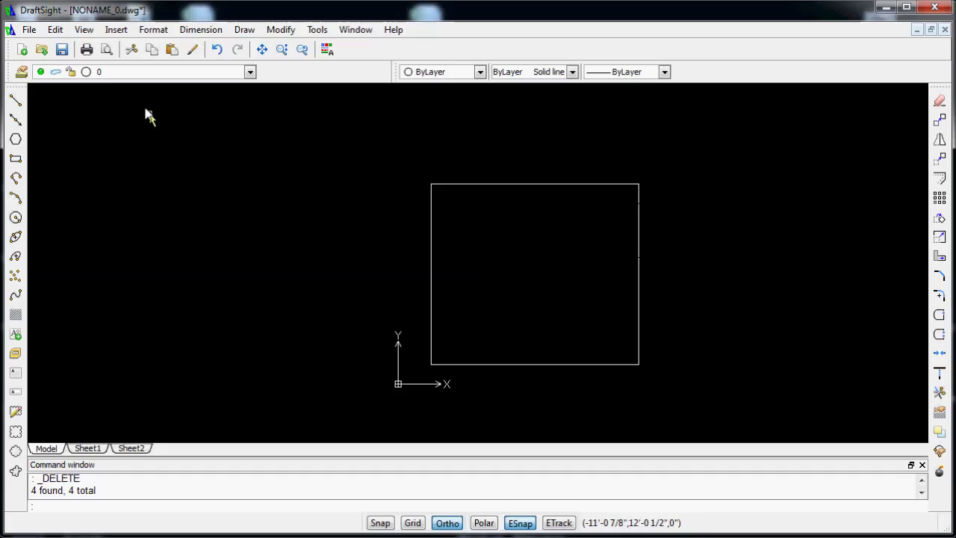
pyautogui.click(263, 50)
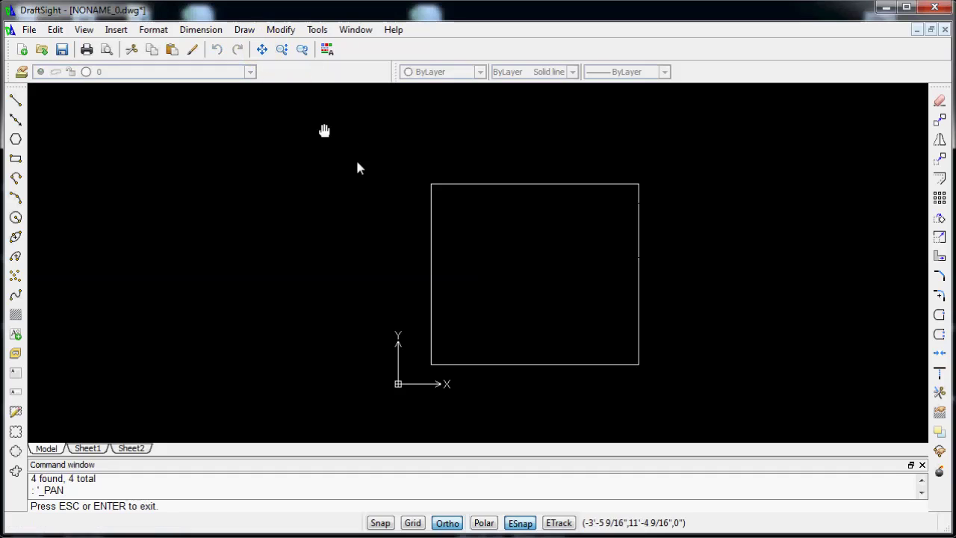
pyautogui.moveTo(528, 257)
pyautogui.mouseDown()
pyautogui.moveTo(141, 301)
pyautogui.moveTo(292, 261)
pyautogui.moveTo(551, 250)
pyautogui.moveTo(337, 271)
pyautogui.moveTo(498, 262)
pyautogui.mouseUp()
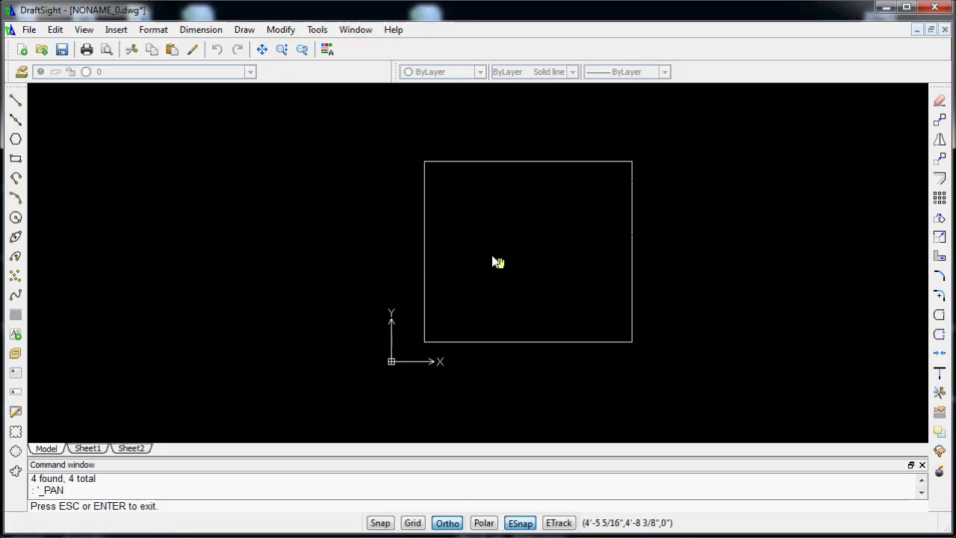
pyautogui.press('Escape')
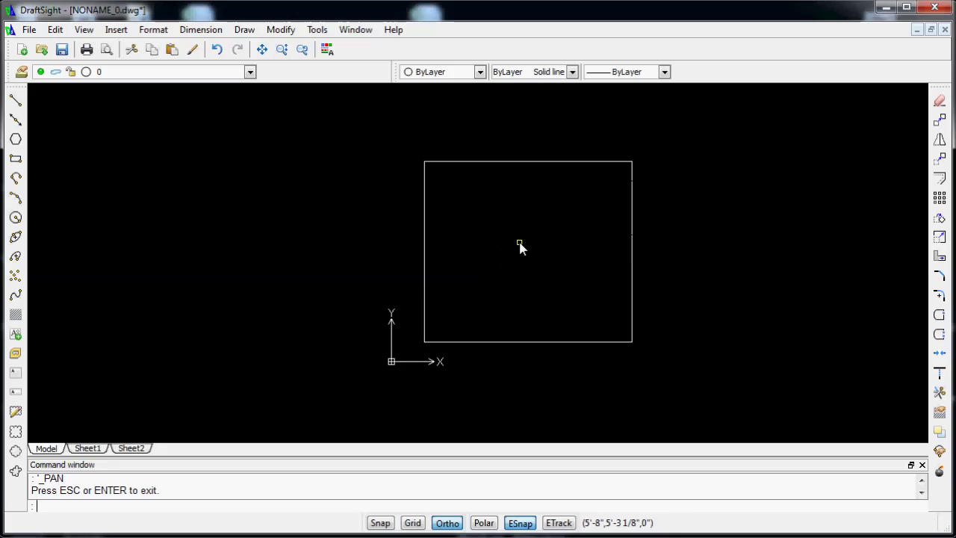
pyautogui.moveTo(545, 255); pyautogui.dragTo(518, 265, button='middle')
pyautogui.moveTo(519, 265)
pyautogui.mouseDown()
pyautogui.moveTo(474, 266)
pyautogui.moveTo(575, 264)
pyautogui.moveTo(488, 269)
pyautogui.mouseUp()
pyautogui.press('Escape')
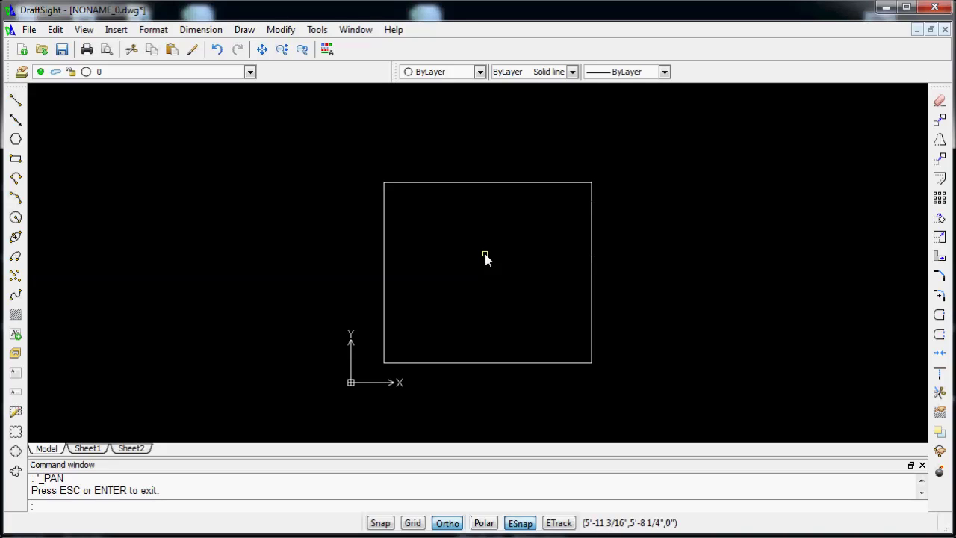
# Zoom the view out and in repeatedly around the middle of the rectangle
pyautogui.scroll(-6, 485, 256)
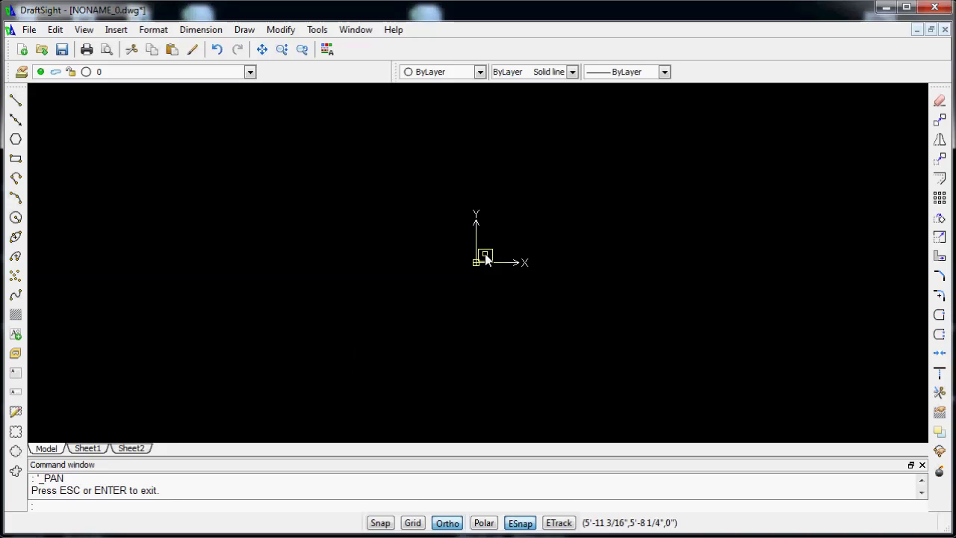
pyautogui.scroll(3, 485, 254)
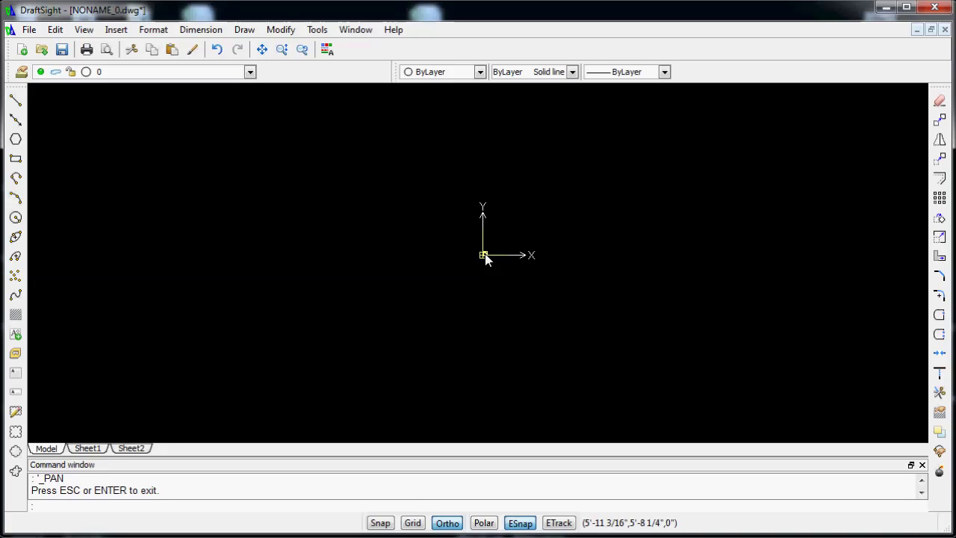
pyautogui.scroll(5, 484, 256)
pyautogui.scroll(2, 485, 257)
pyautogui.scroll(-5, 485, 257)
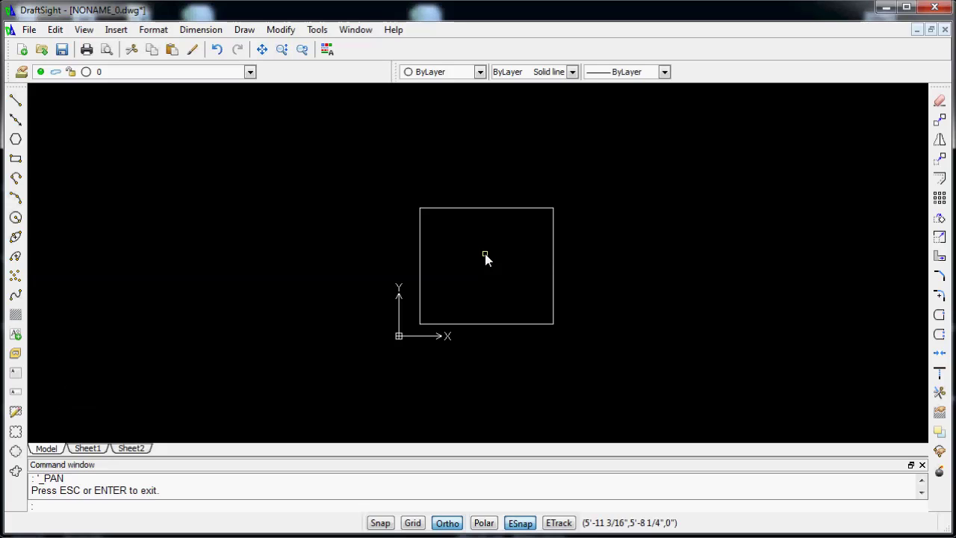
pyautogui.scroll(-4, 485, 256)
pyautogui.scroll(6, 485, 256)
pyautogui.scroll(-2, 485, 256)
pyautogui.scroll(3, 485, 256)
pyautogui.scroll(-3, 484, 256)
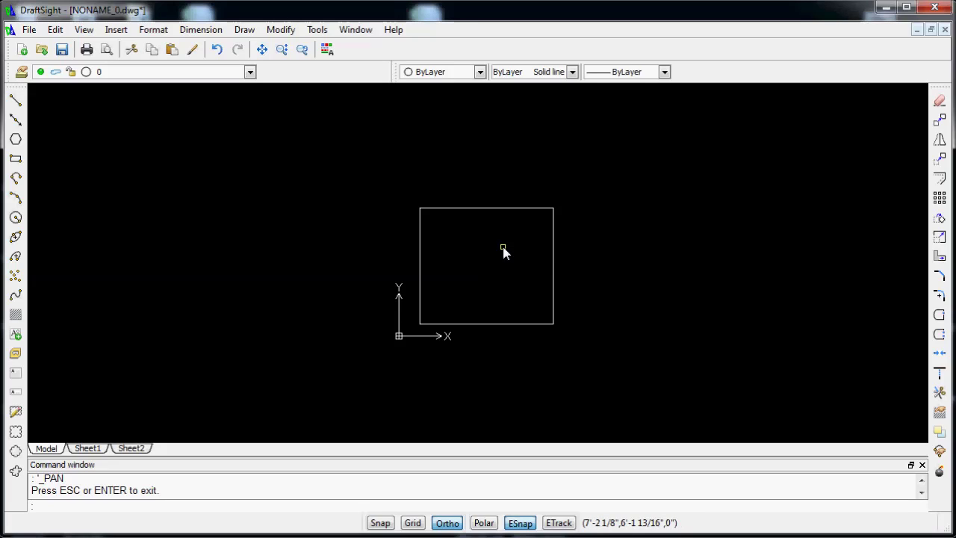
# Enlarge the view of the rectangle with the interactive Zoom command and exit the command
pyautogui.click(281, 49)
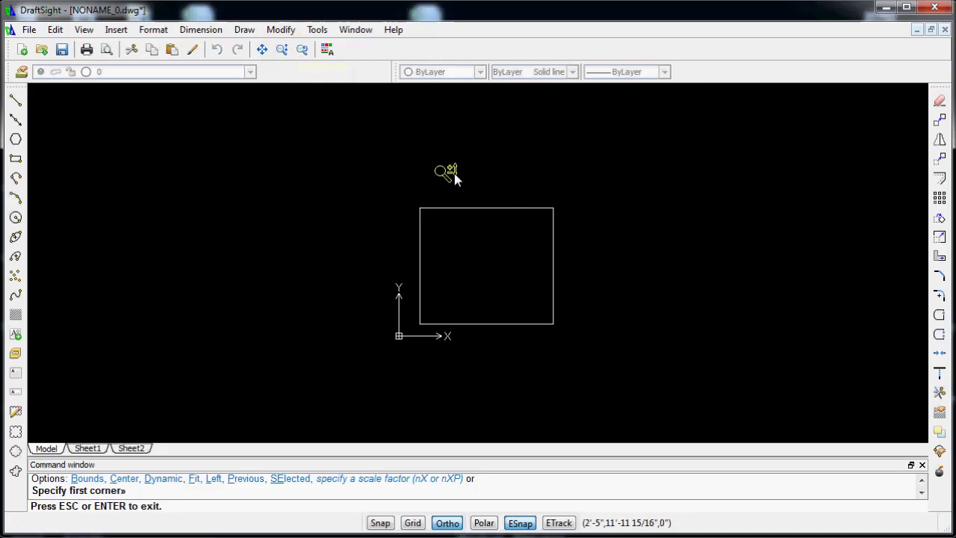
pyautogui.moveTo(520, 261); pyautogui.dragTo(480, 186)
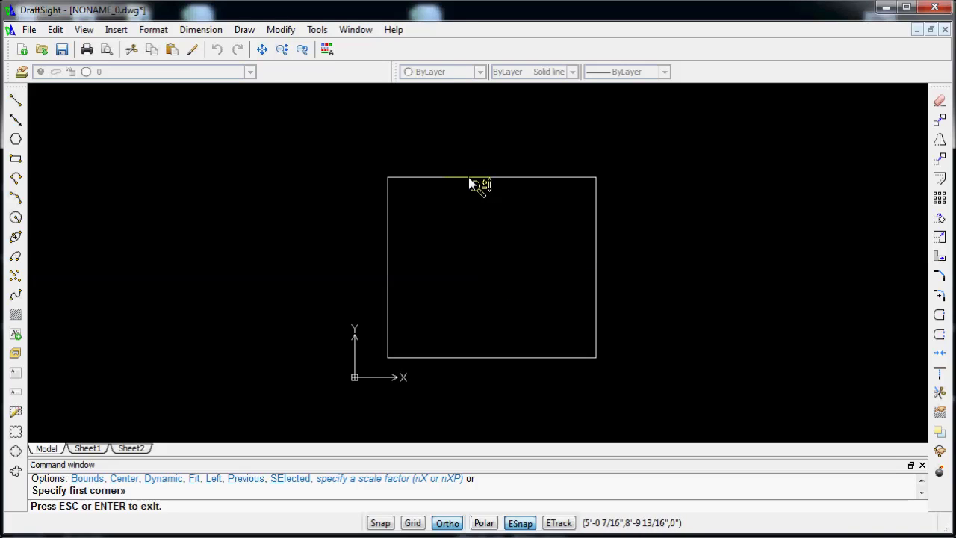
pyautogui.press('Escape')
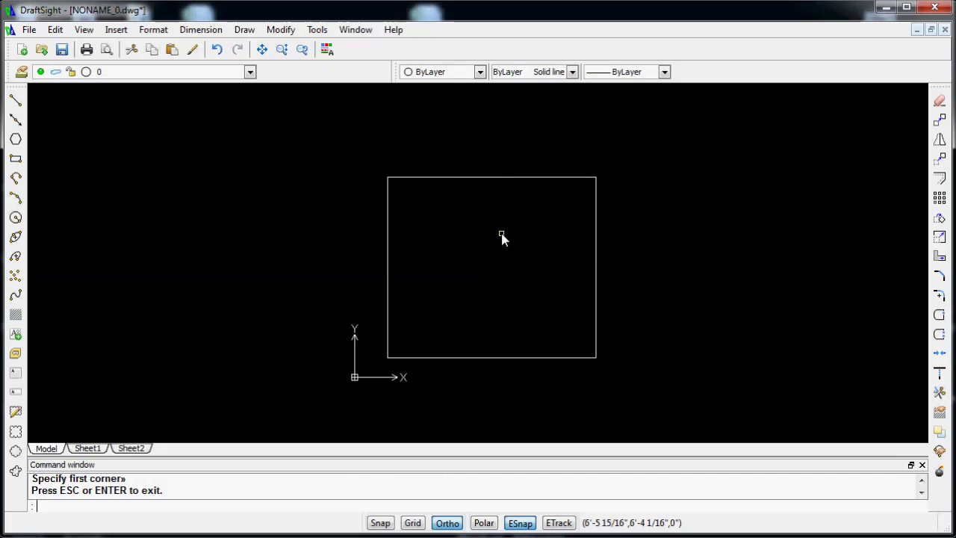